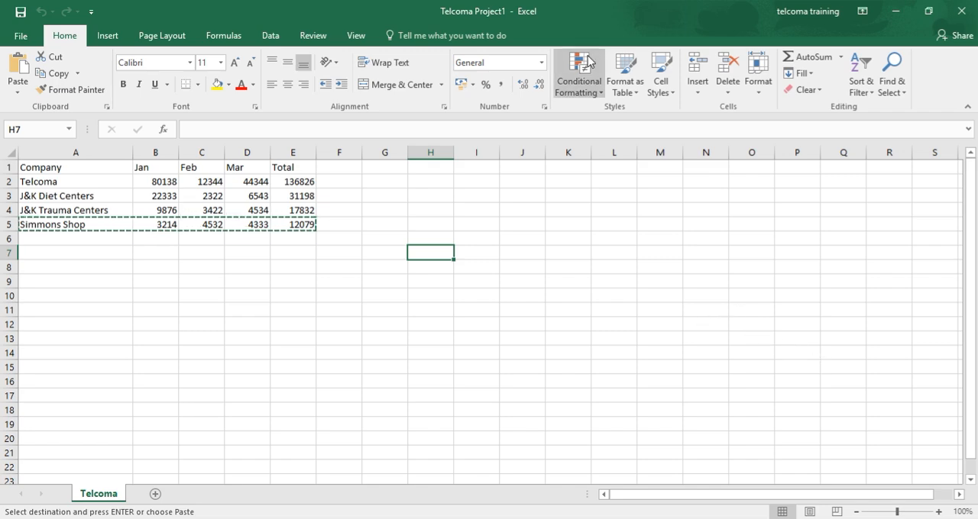
Step: Paste the collected clipboard text "welcome to clipboard task pane" into cell A13 and widen column A to fit it
{"action": "left_click", "coordinate": [108, 107]}
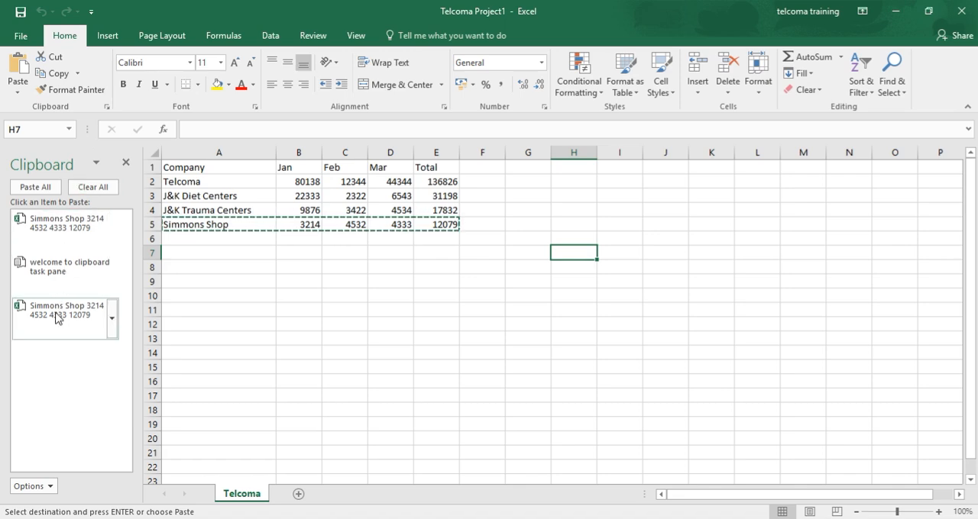
{"action": "left_click", "coordinate": [78, 269]}
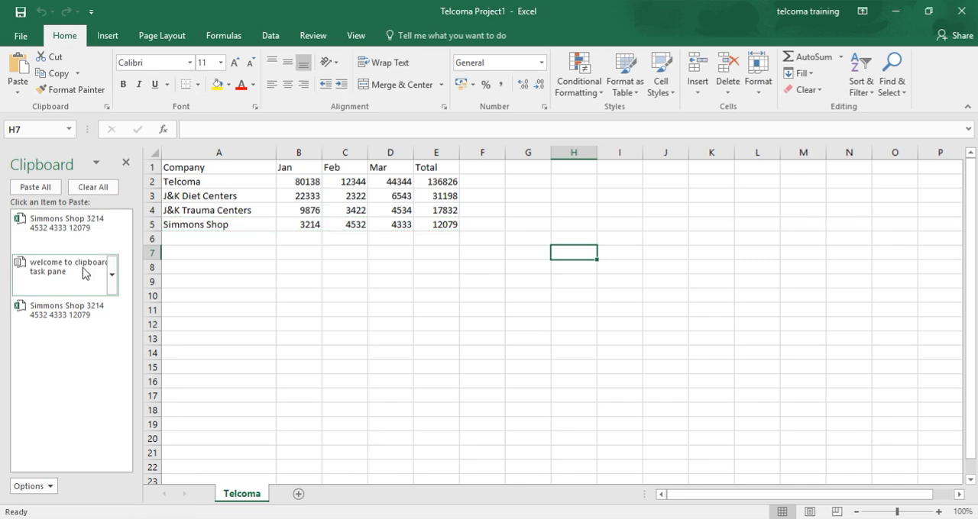
{"action": "left_click", "coordinate": [267, 337]}
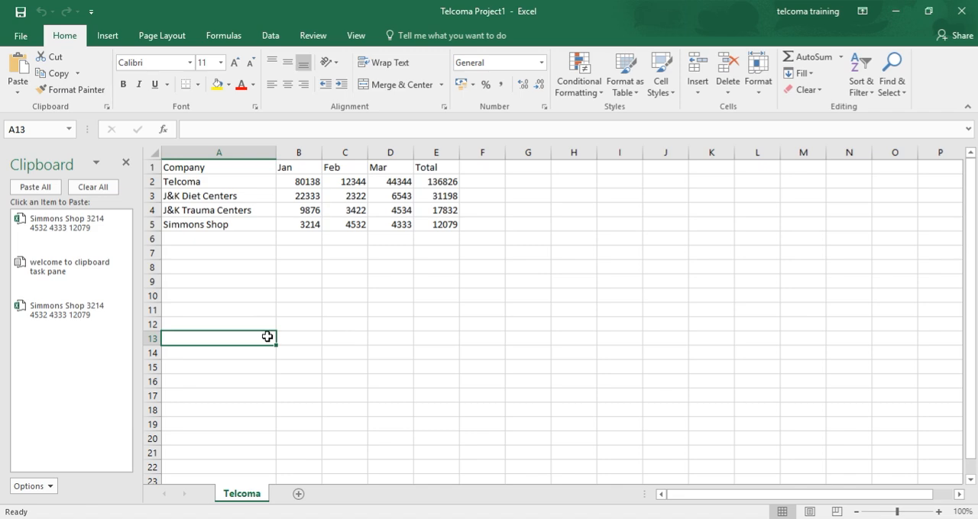
{"action": "type", "text": "welcome to clipboard task pane"}
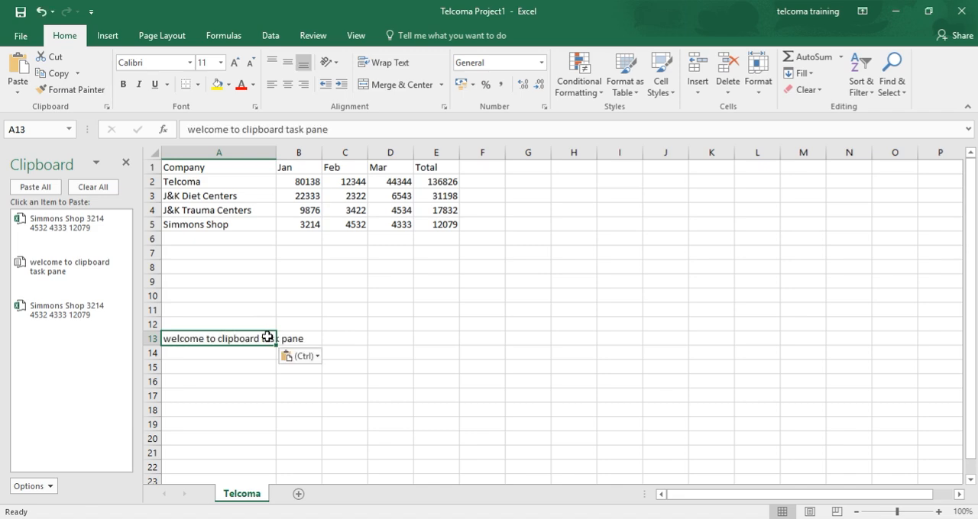
{"action": "left_click_drag", "start_coordinate": [275, 149], "coordinate": [339, 178]}
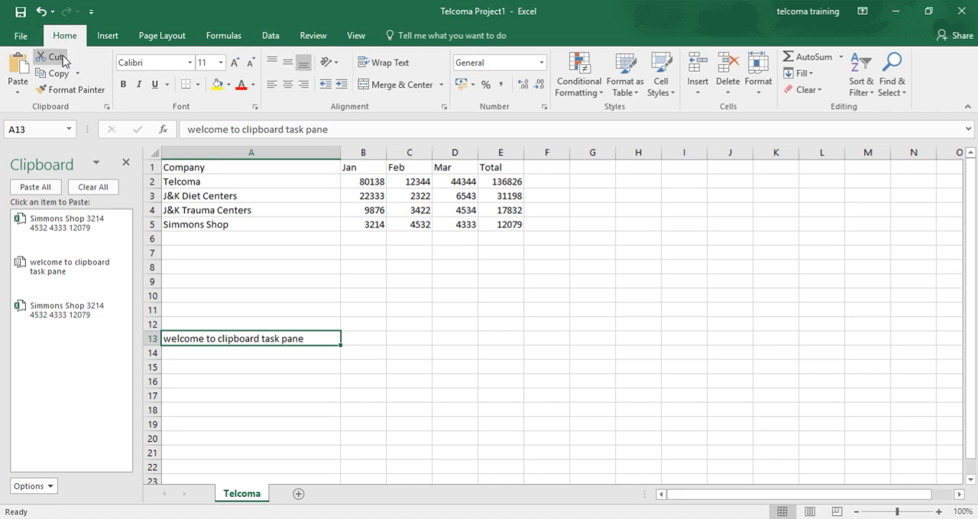
{"action": "left_click", "coordinate": [19, 96]}
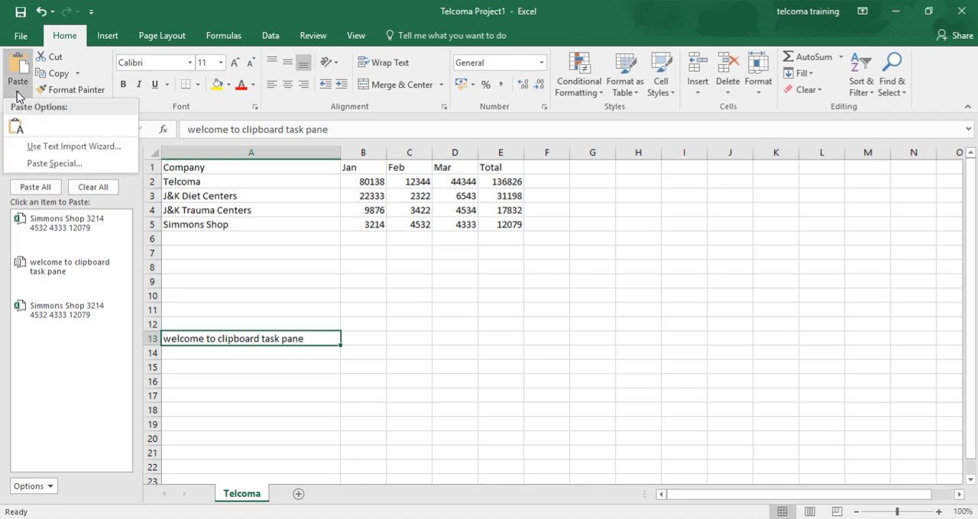
{"action": "left_click", "coordinate": [48, 164]}
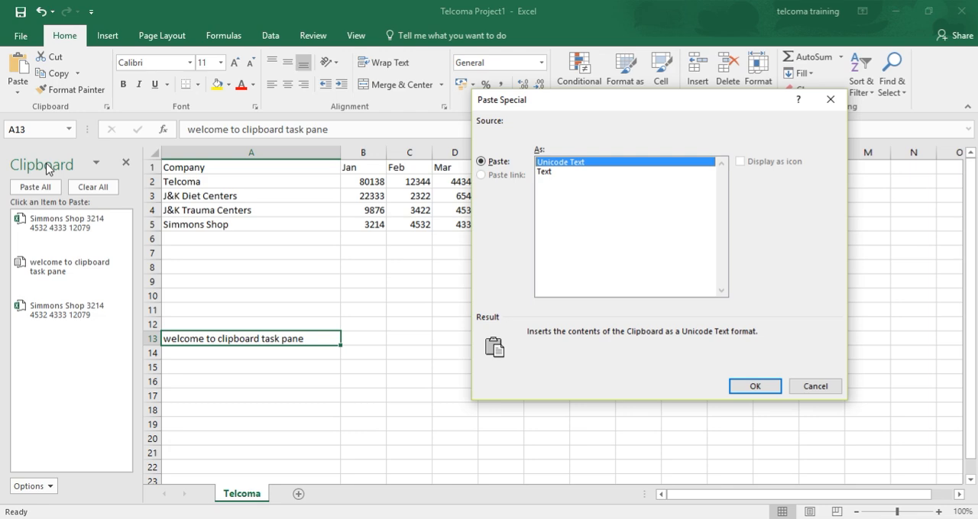
{"action": "left_click", "coordinate": [827, 391]}
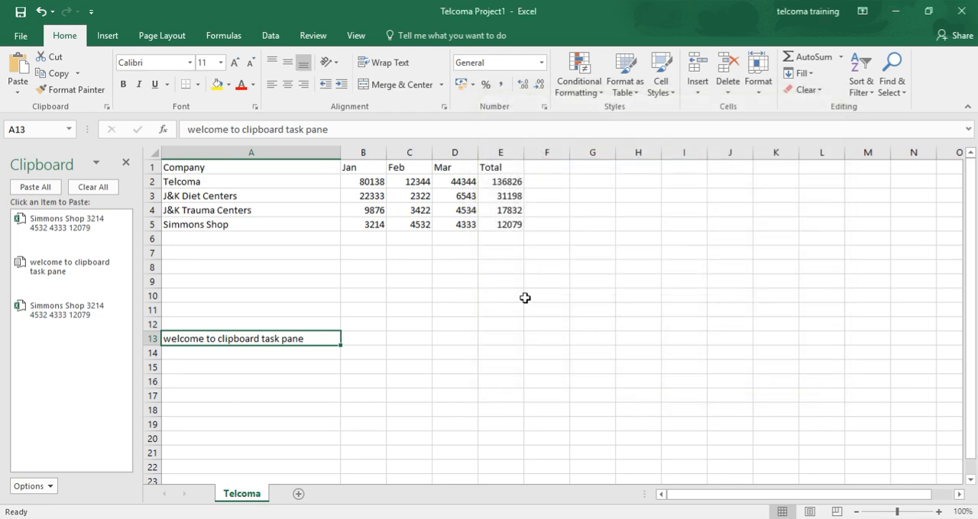
Step: Copy the Simmons Shop figures in B5:E5 and paste them into row 8 starting at cell B8
{"action": "left_click", "coordinate": [353, 220]}
{"action": "key", "text": "shift+Right"}
{"action": "key", "text": "shift+Right"}
{"action": "key", "text": "shift+Right"}
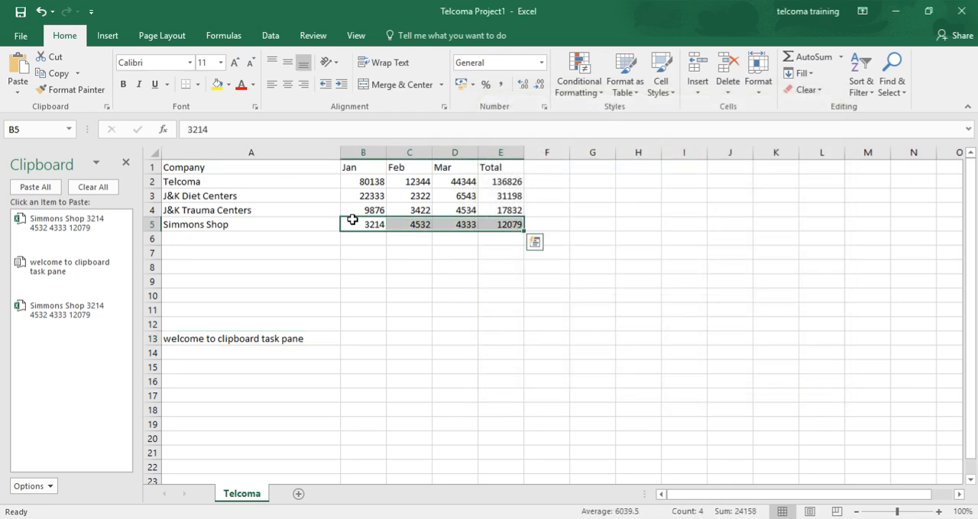
{"action": "key", "text": "ctrl+c"}
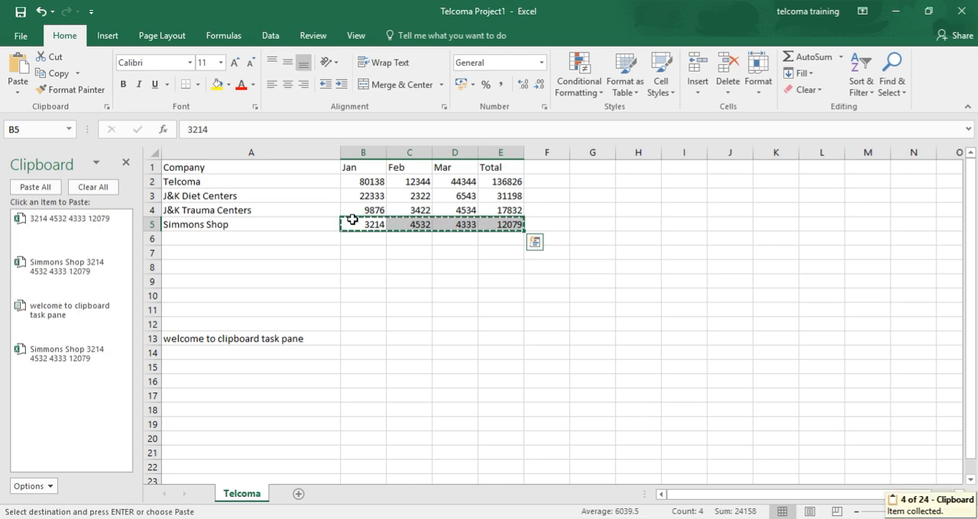
{"action": "left_click", "coordinate": [371, 268]}
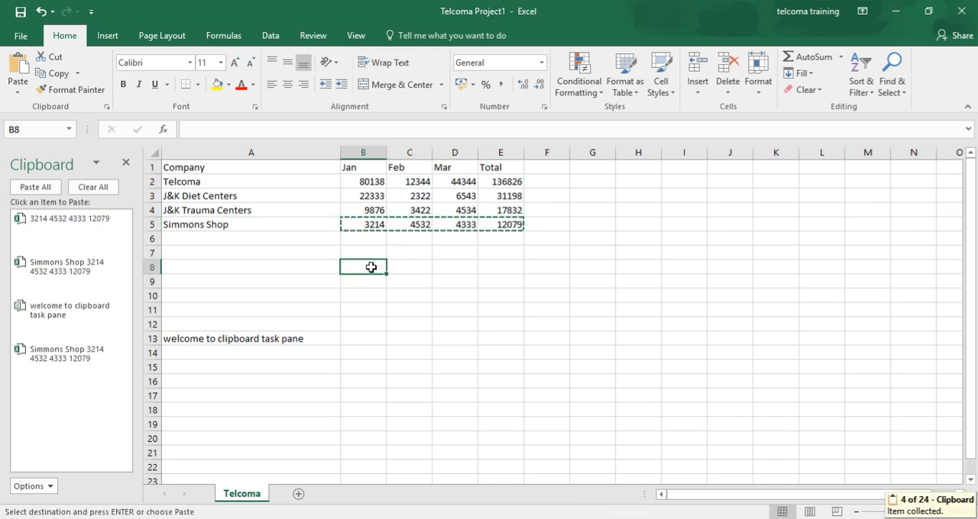
{"action": "key", "text": "ctrl+v"}
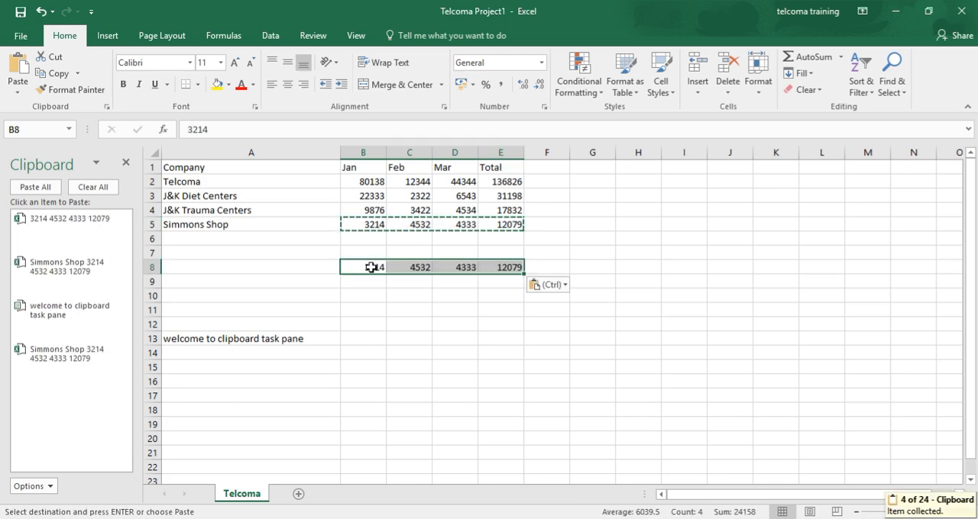
Step: Examine the Paste Special content choices for the copied cells, from Formulas through Values and number formats, dismissing the firewall alert
{"action": "left_click", "coordinate": [13, 93]}
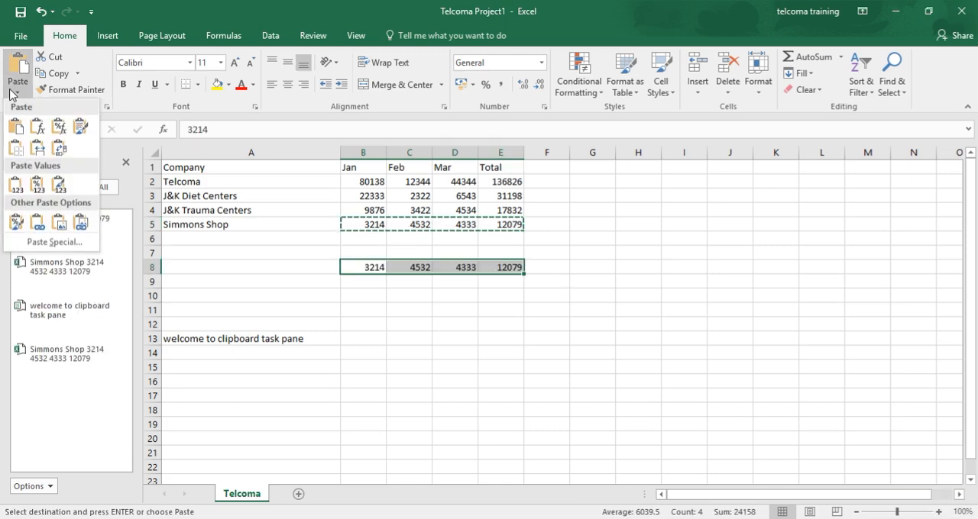
{"action": "left_click", "coordinate": [61, 246]}
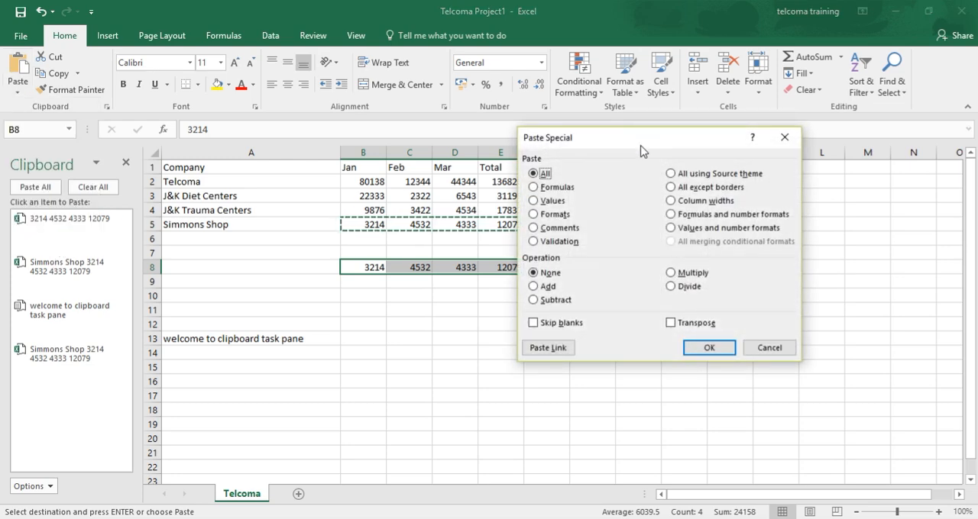
{"action": "left_click_drag", "start_coordinate": [641, 150], "coordinate": [721, 149]}
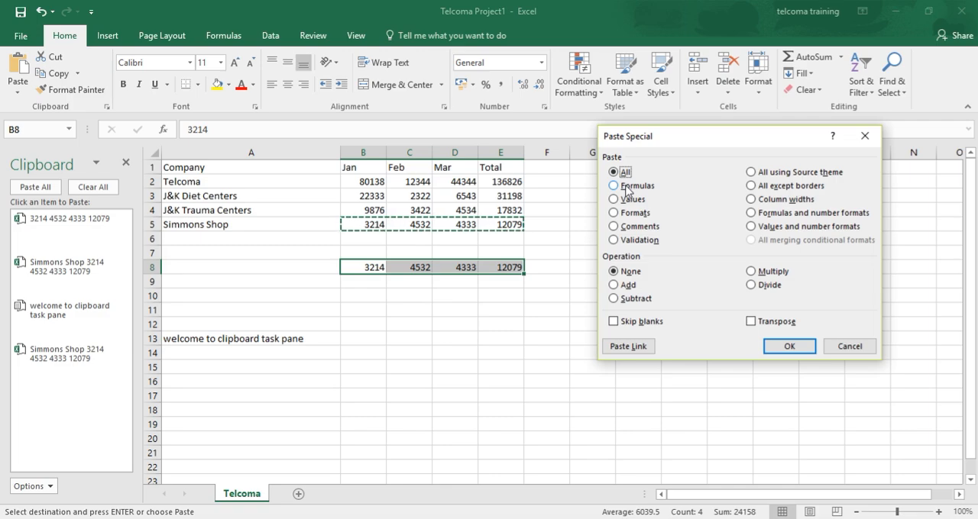
{"action": "left_click", "coordinate": [626, 187]}
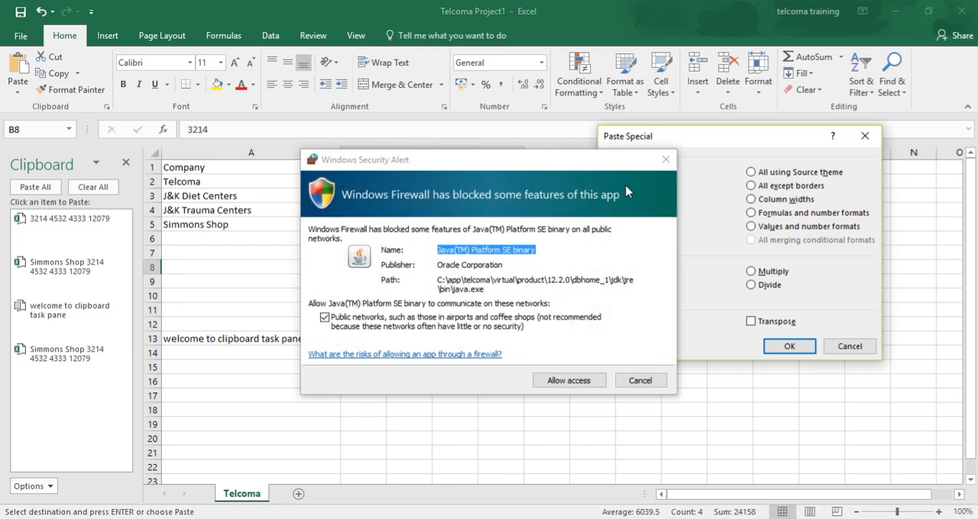
{"action": "left_click", "coordinate": [632, 386]}
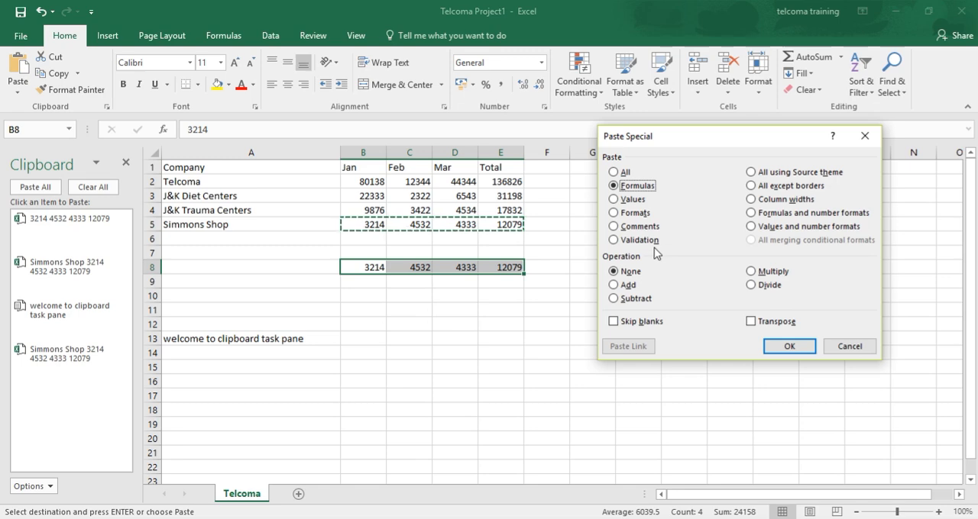
{"action": "left_click", "coordinate": [644, 204]}
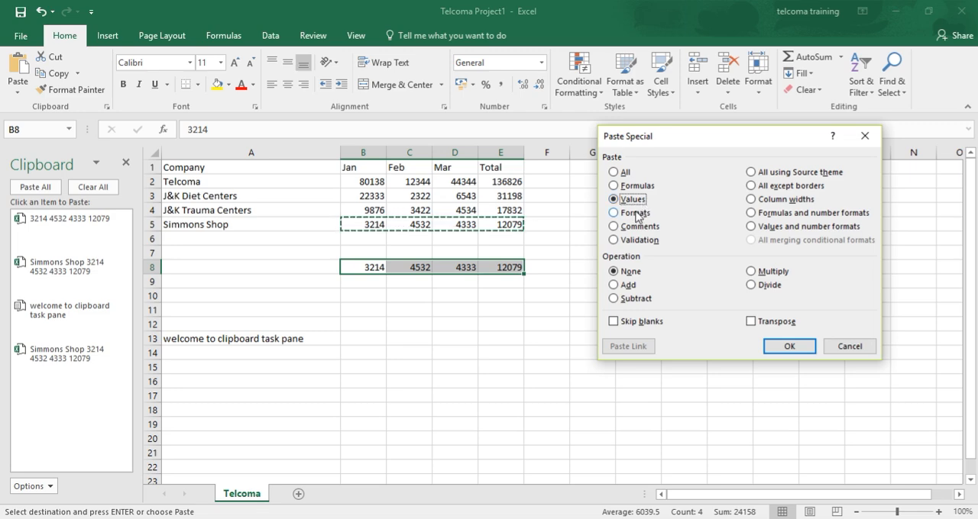
{"action": "left_click", "coordinate": [634, 213]}
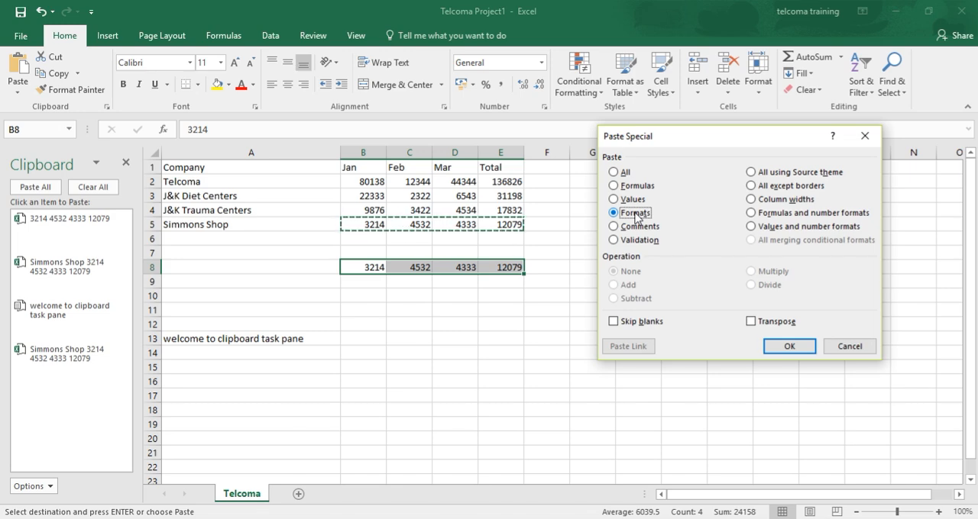
{"action": "left_click", "coordinate": [637, 229]}
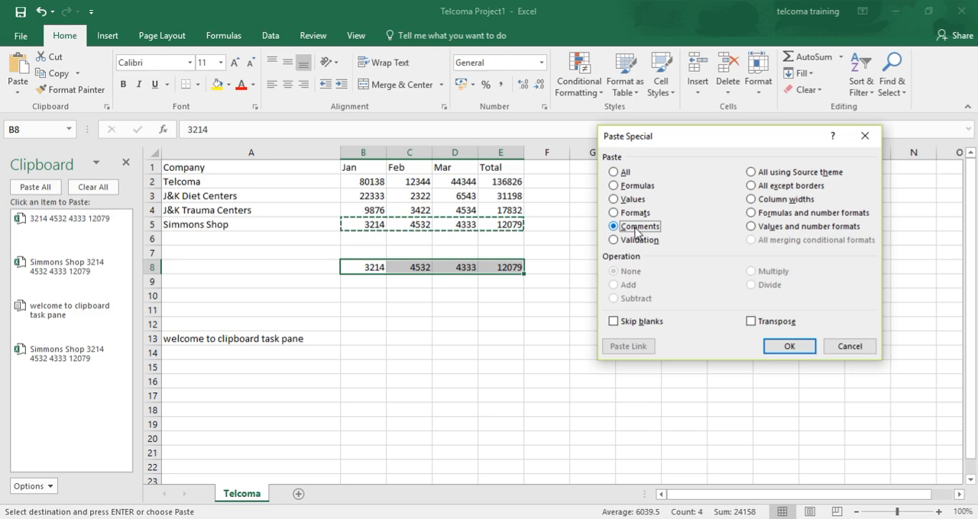
{"action": "left_click", "coordinate": [639, 242]}
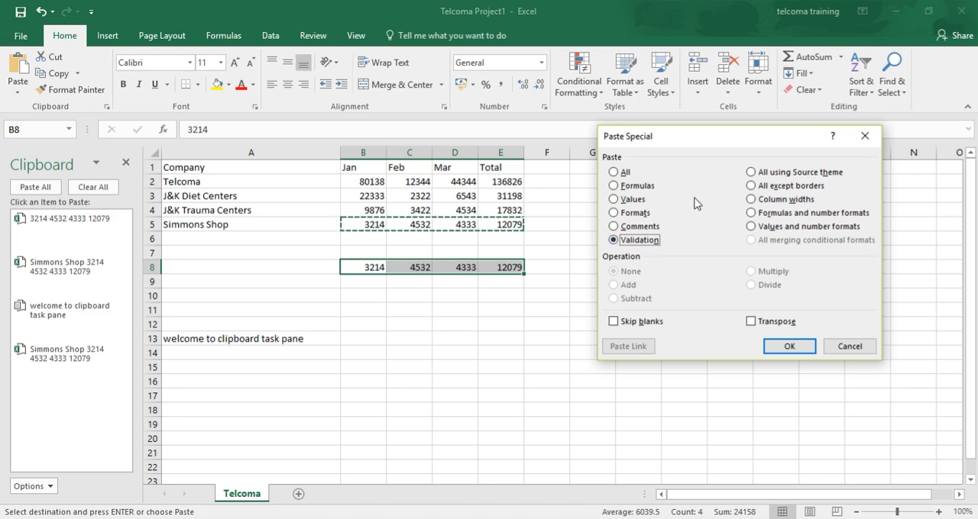
{"action": "left_click", "coordinate": [798, 178]}
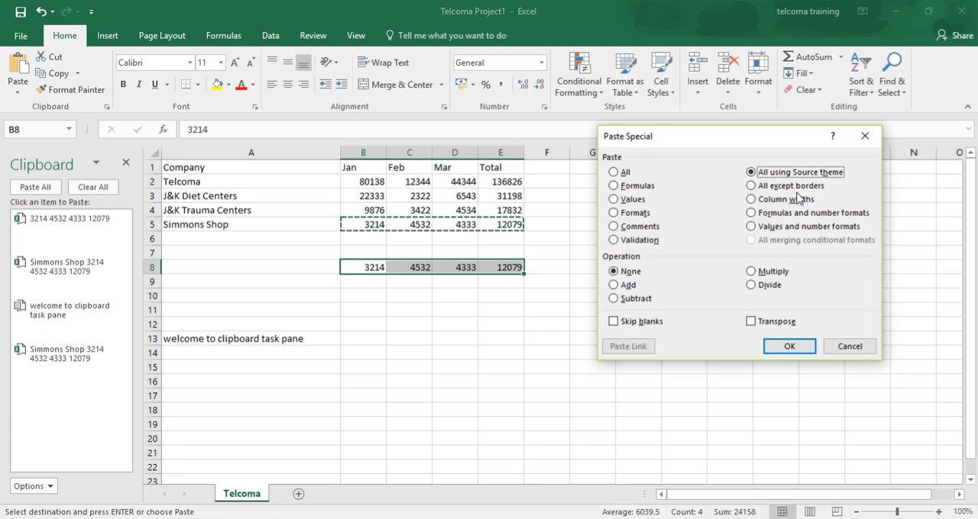
{"action": "left_click", "coordinate": [797, 190]}
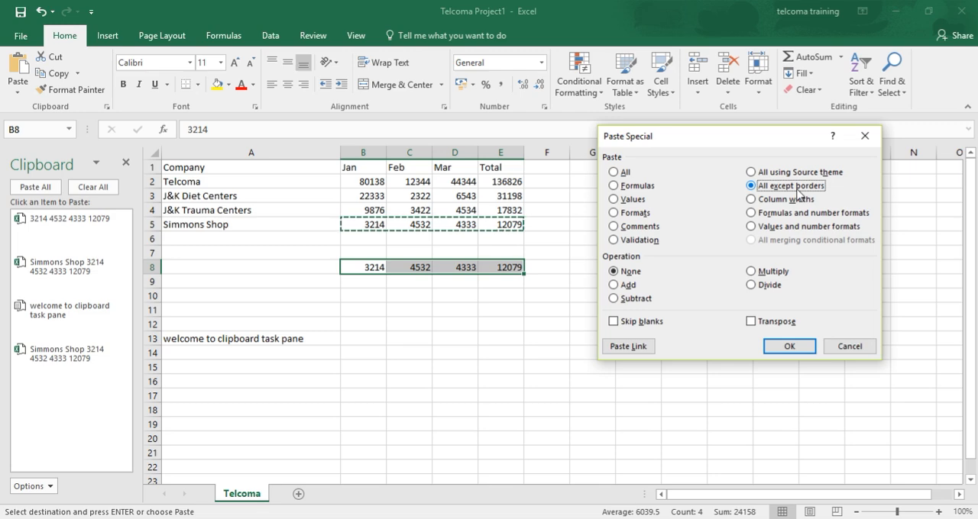
{"action": "left_click", "coordinate": [799, 201]}
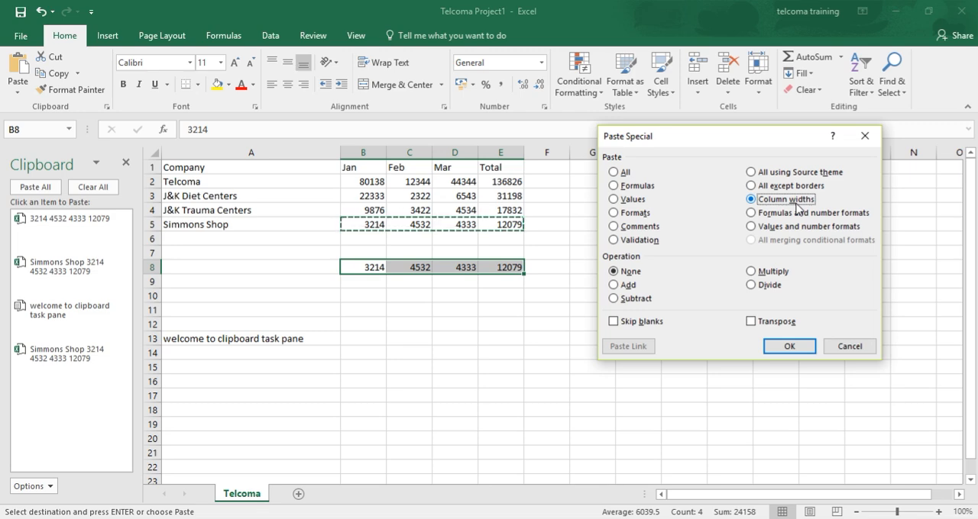
{"action": "left_click", "coordinate": [798, 216]}
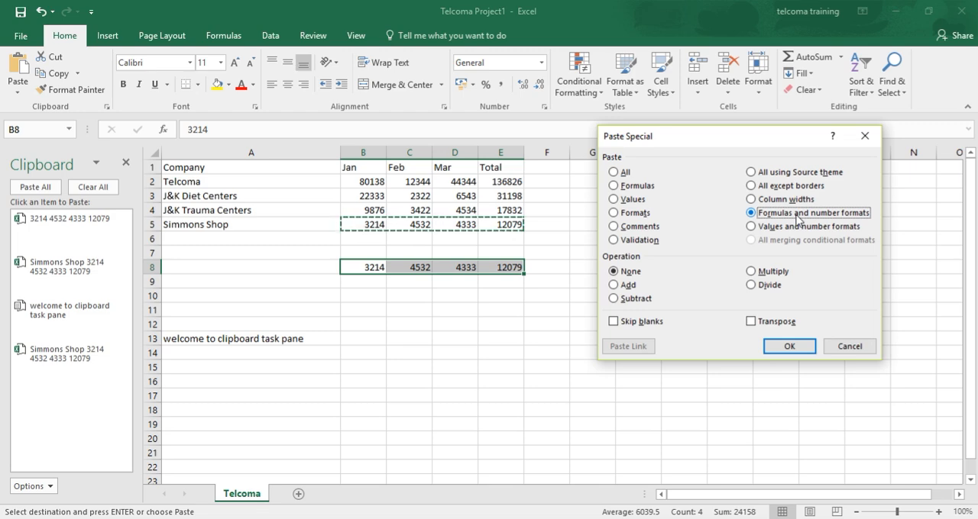
{"action": "left_click", "coordinate": [796, 227]}
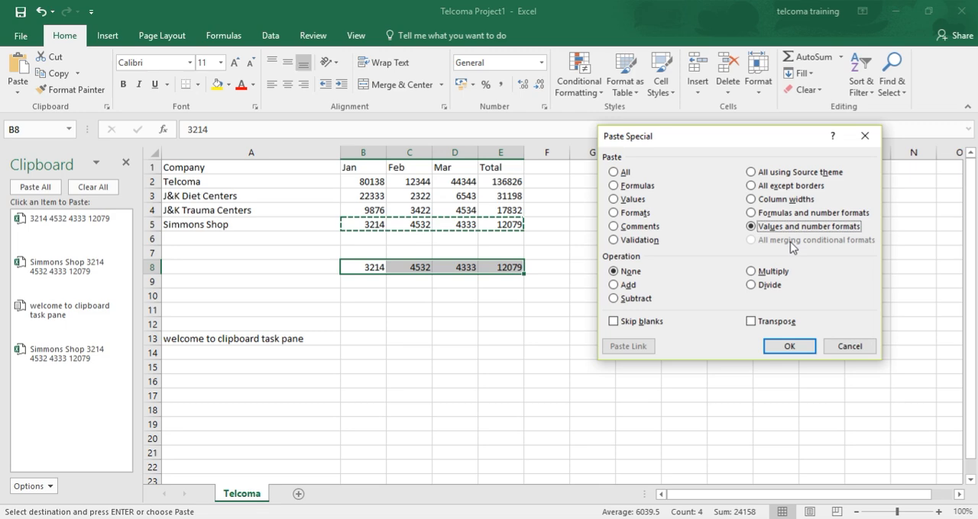
Step: Examine the Add, Subtract, Multiply and Divide operations in Paste Special and close the dialog without pasting
{"action": "left_click", "coordinate": [630, 290]}
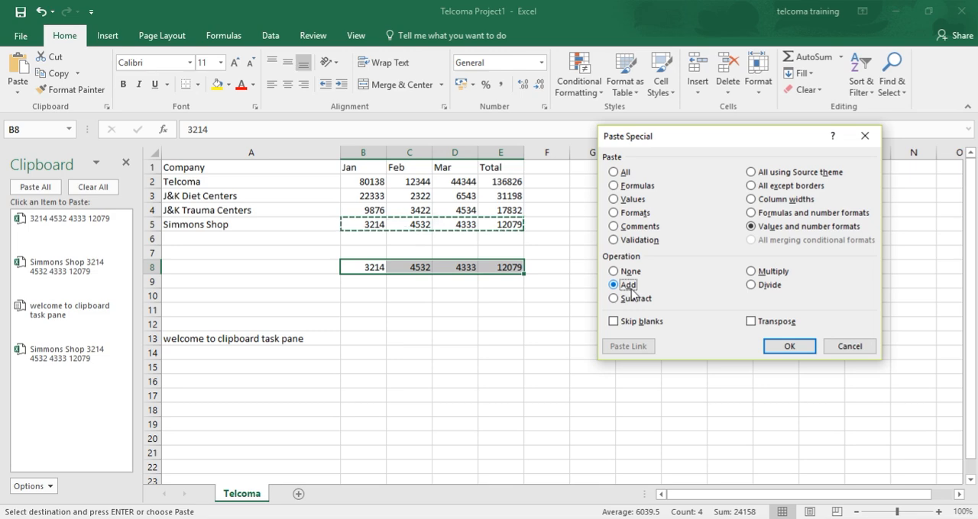
{"action": "left_click", "coordinate": [632, 300]}
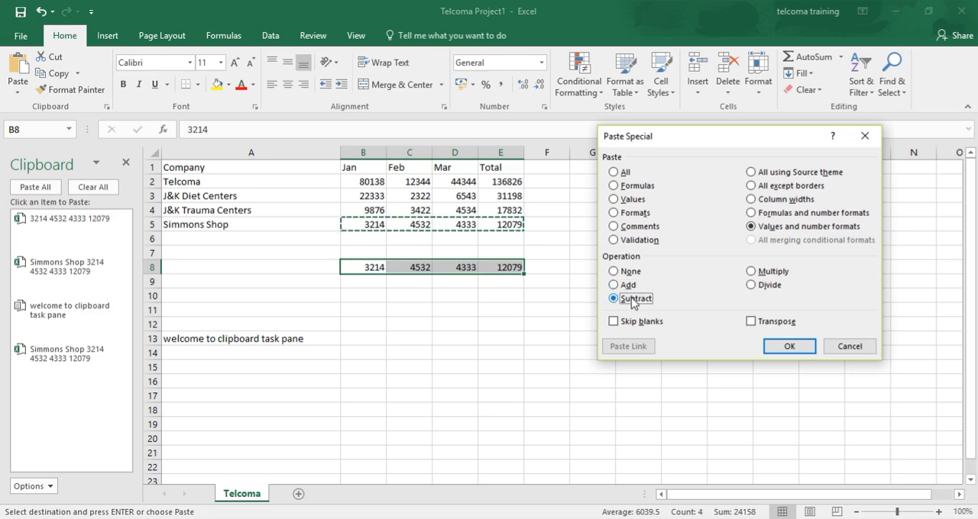
{"action": "left_click", "coordinate": [778, 275]}
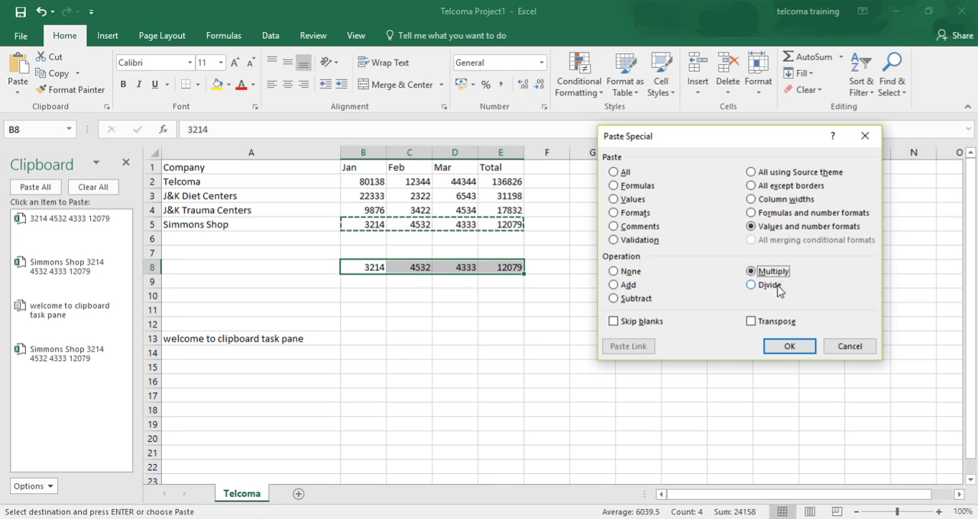
{"action": "left_click", "coordinate": [779, 289]}
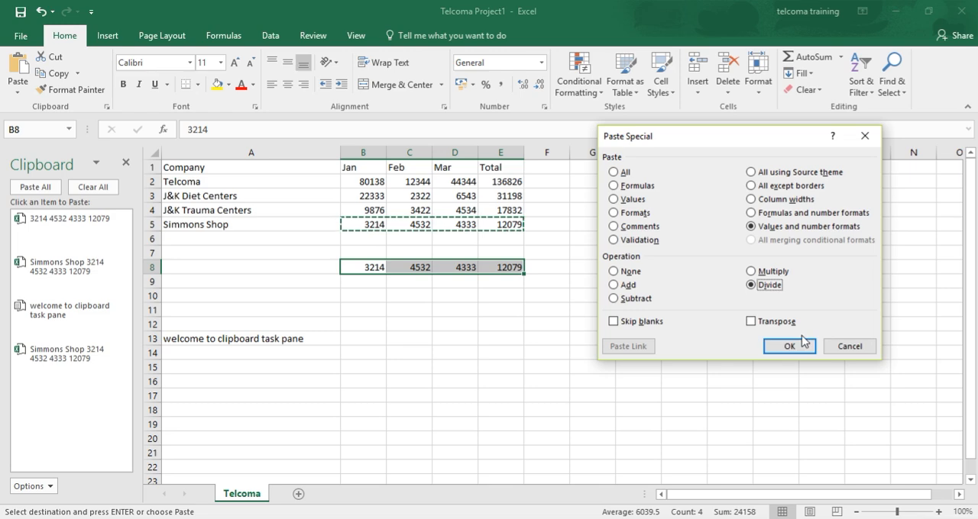
{"action": "left_click", "coordinate": [841, 348]}
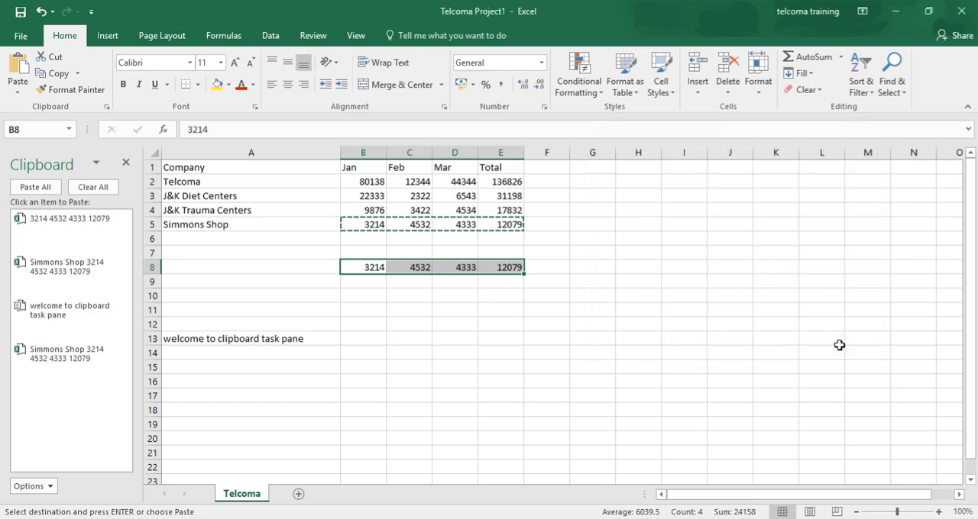